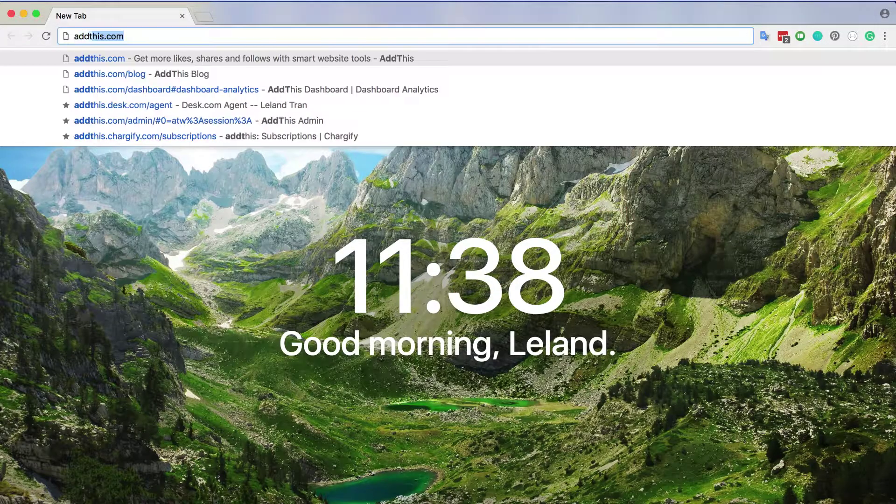
- Go to addthis.com/register and scroll down the Sign Up form
text(this.com/re)
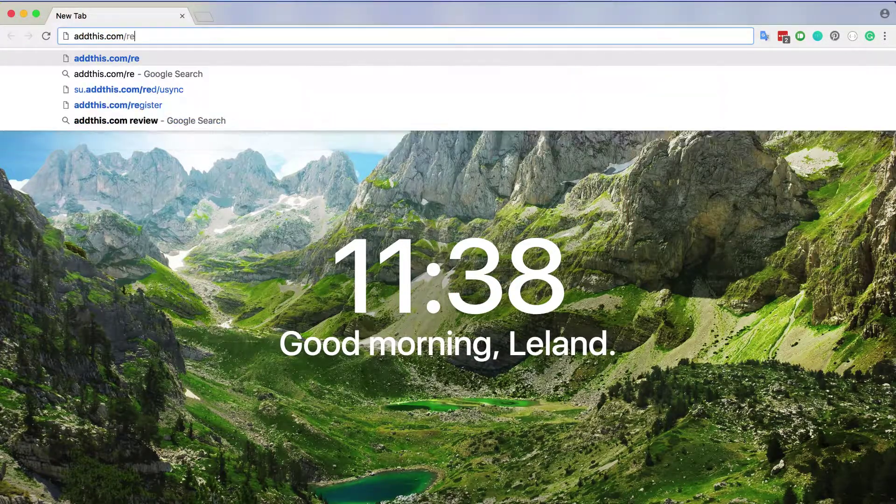
text(gister)
key(Return)
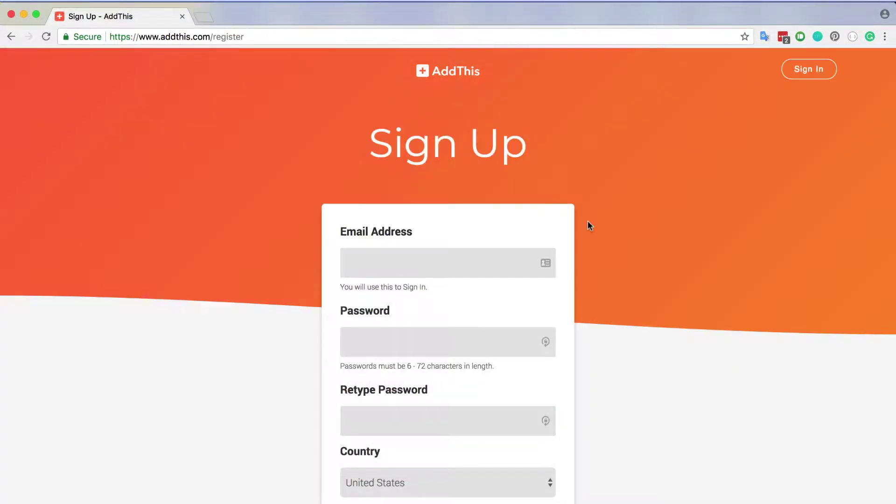
scroll(588, 220, down, 10)
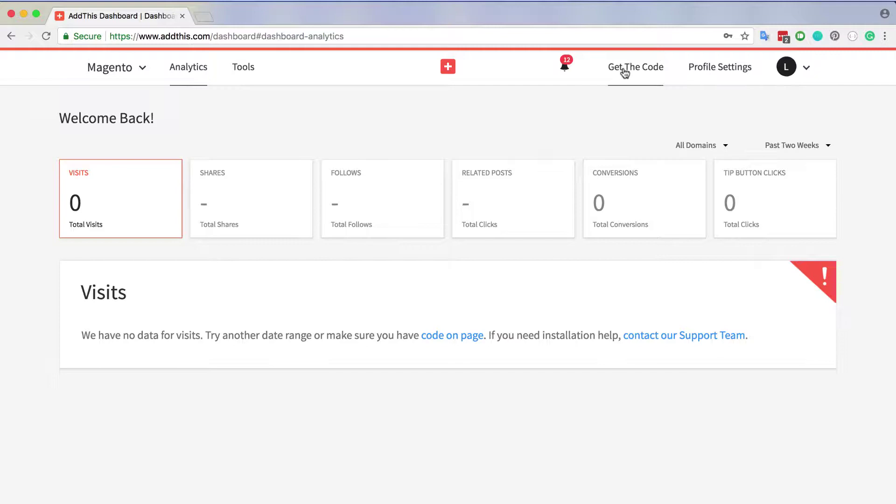
- Copy the script tag from step 6 of Get The Code's Magento instructions
click(626, 73)
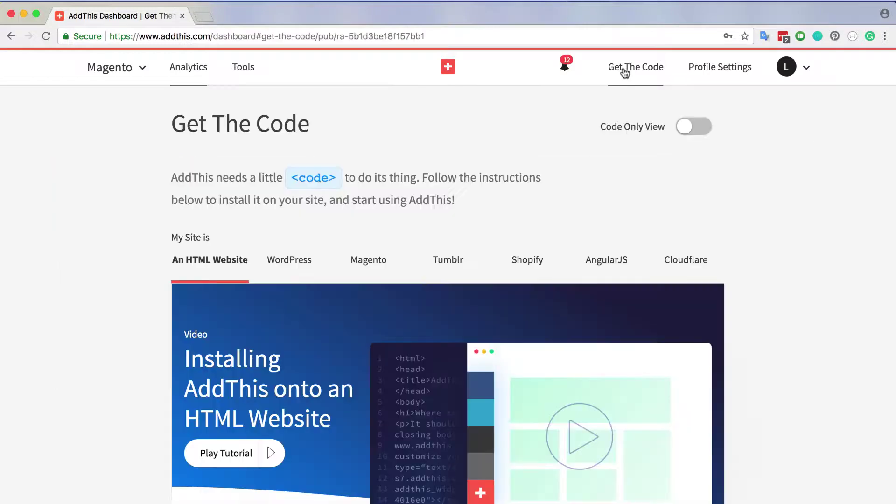
click(369, 260)
scroll(371, 265, down, 15)
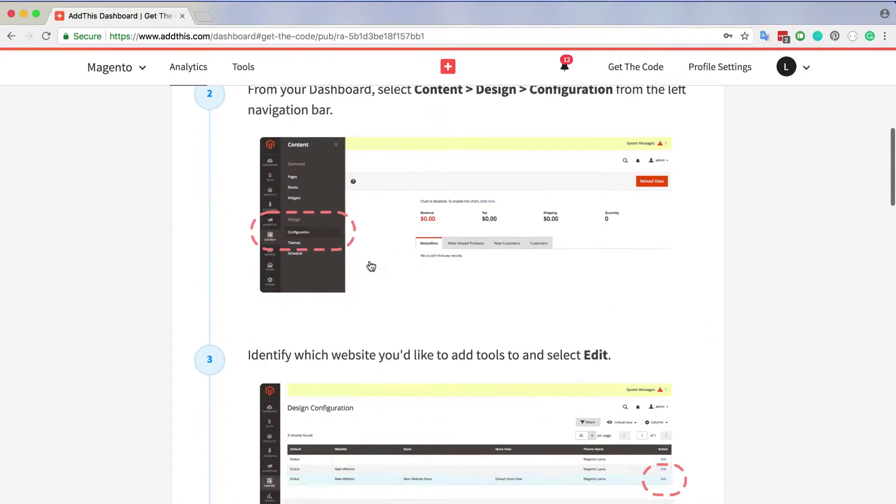
scroll(371, 265, down, 8)
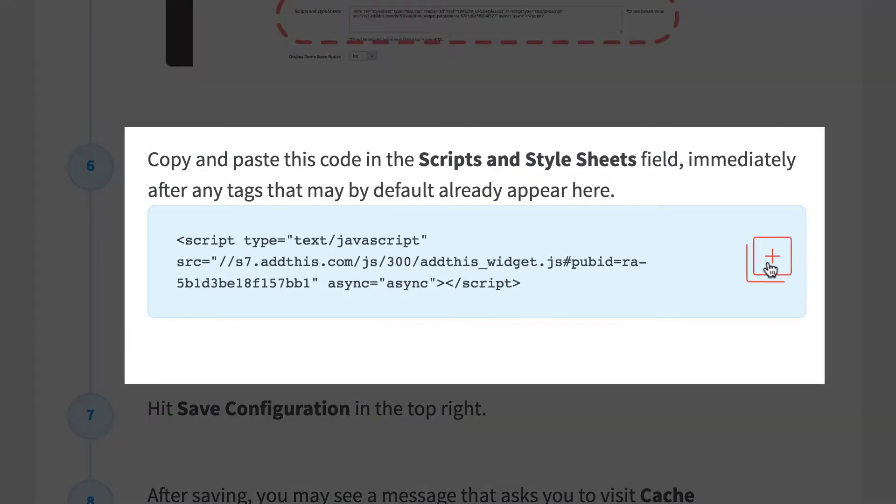
click(771, 270)
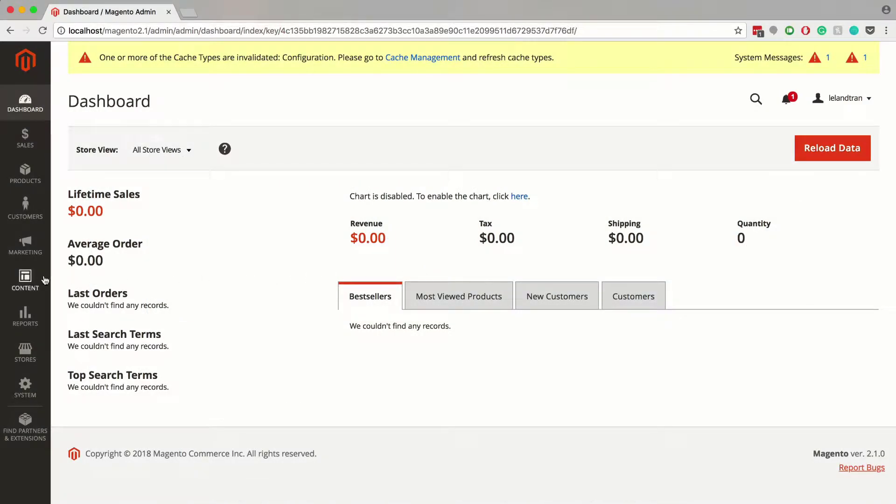
- Paste the AddThis script into Default Store View's HTML Head Scripts and Style Sheets, then save
click(28, 279)
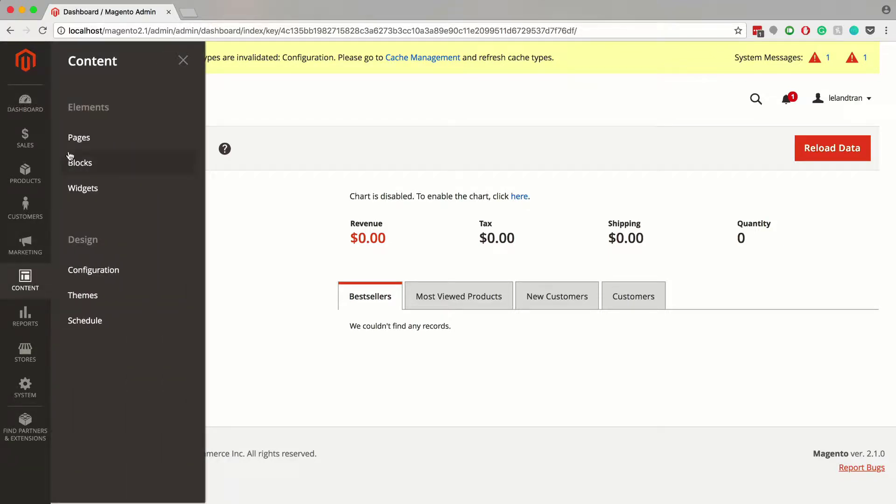
click(85, 271)
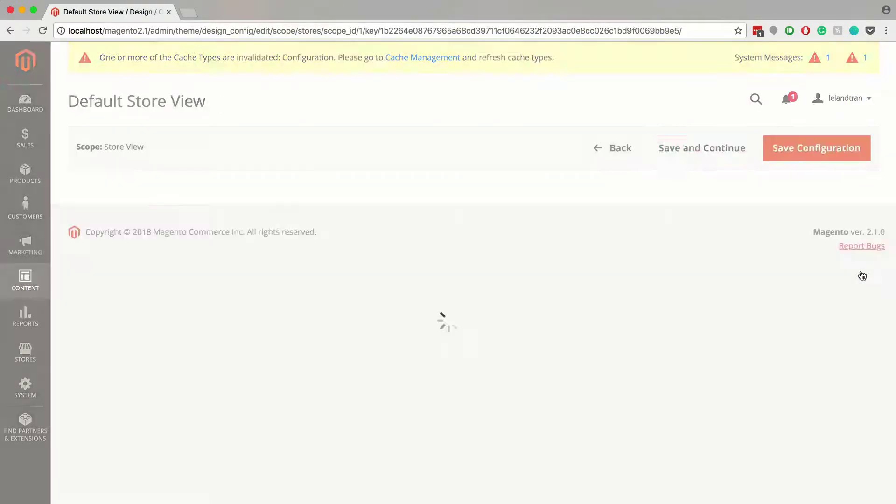
scroll(135, 313, down, 2)
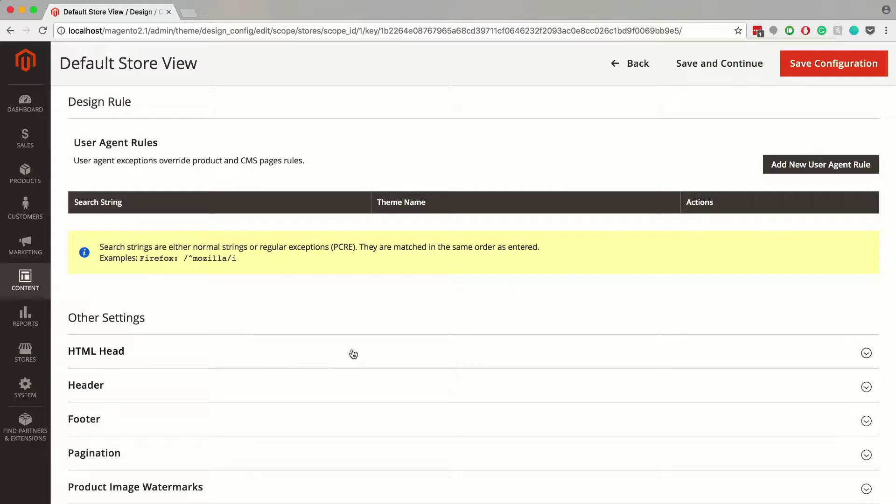
click(867, 354)
scroll(794, 357, down, 6)
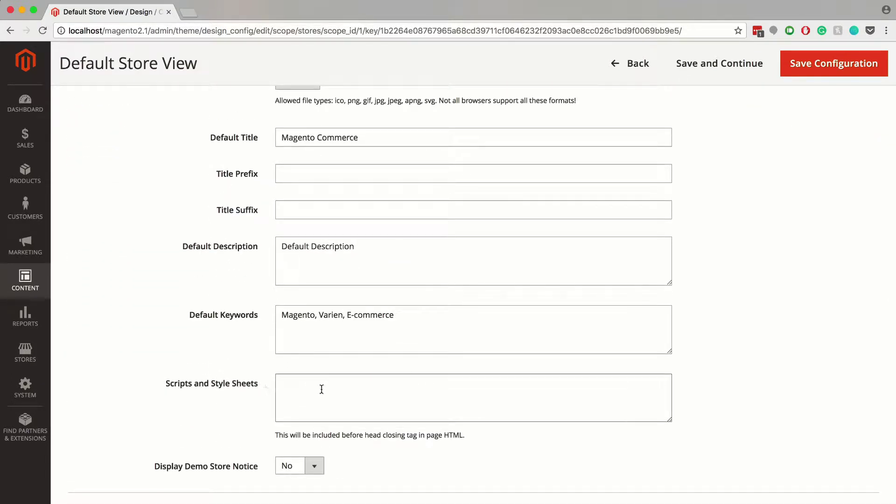
click(321, 388)
key(super+v)
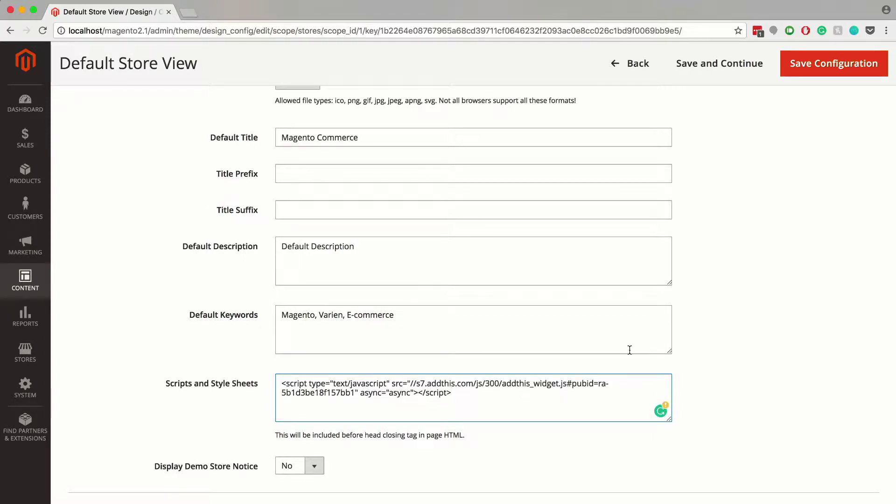
click(822, 74)
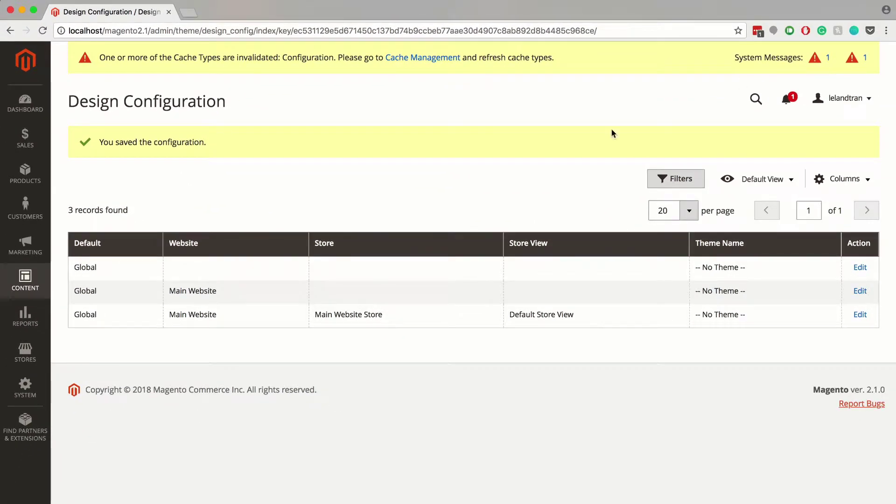
- In System > Cache Management, use the mass-action dropdown to Select All cache types
click(26, 387)
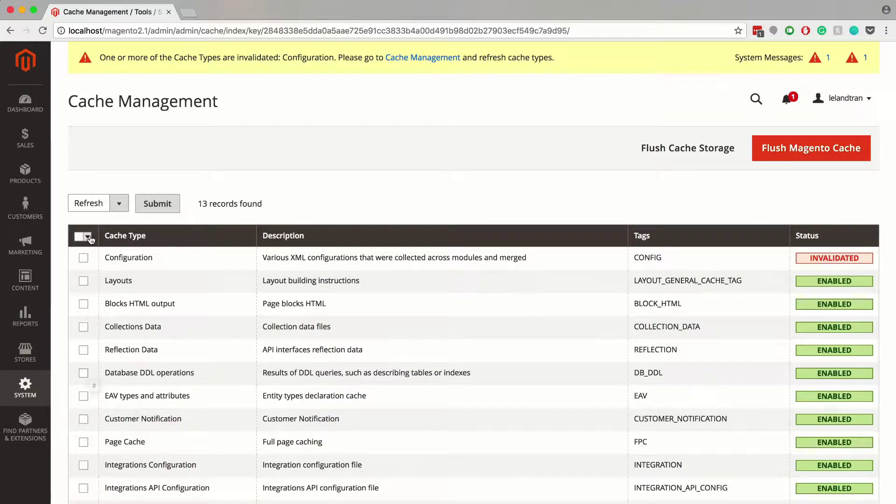
click(91, 237)
click(90, 247)
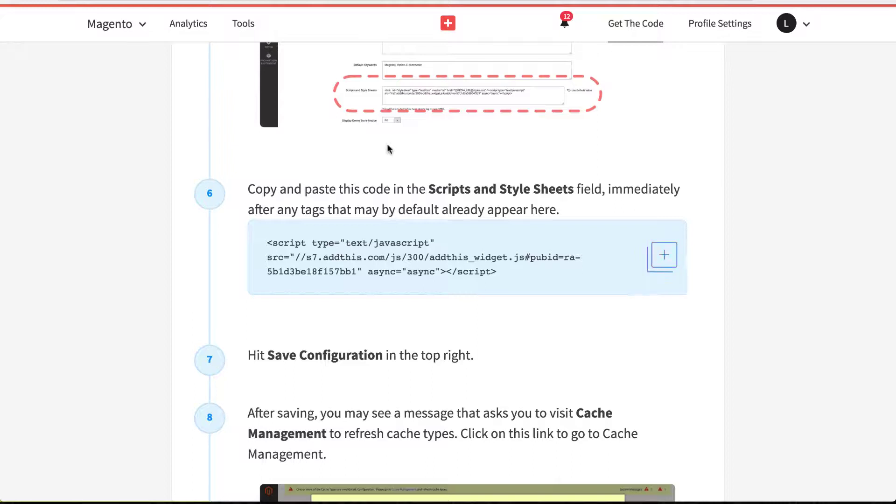
- Add a new Share Buttons tool from the Tools list
click(256, 28)
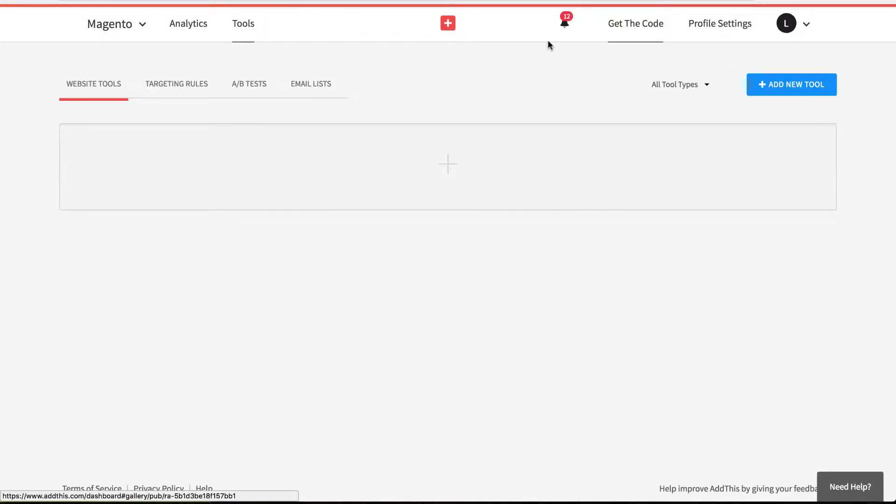
click(444, 168)
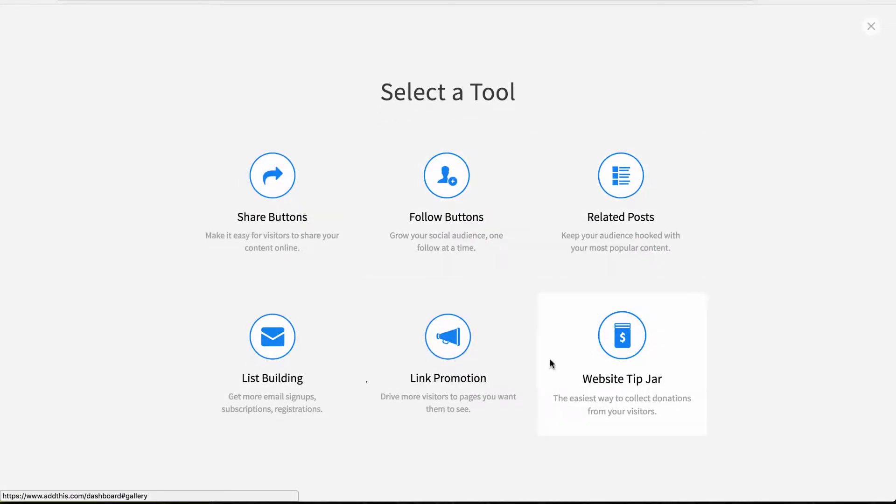
click(275, 213)
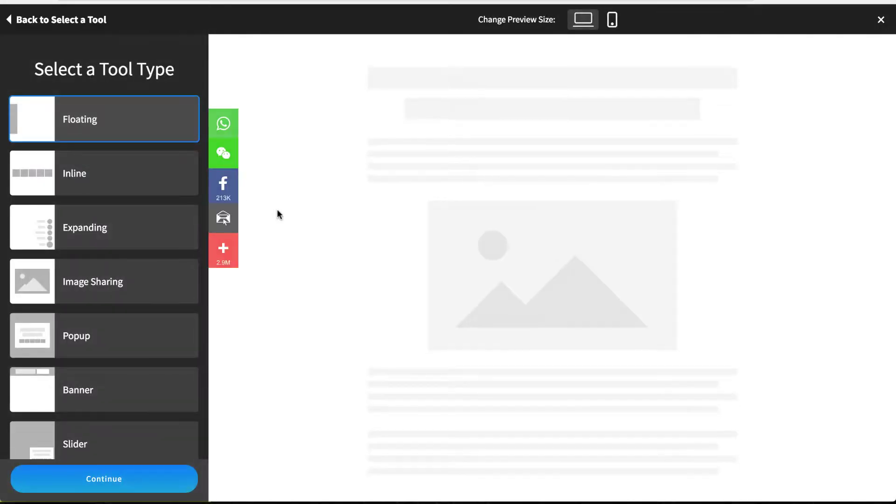
- Preview the Inline, Expanding, Image Sharing and Popup styles, then choose Floating
click(157, 180)
click(146, 235)
click(125, 285)
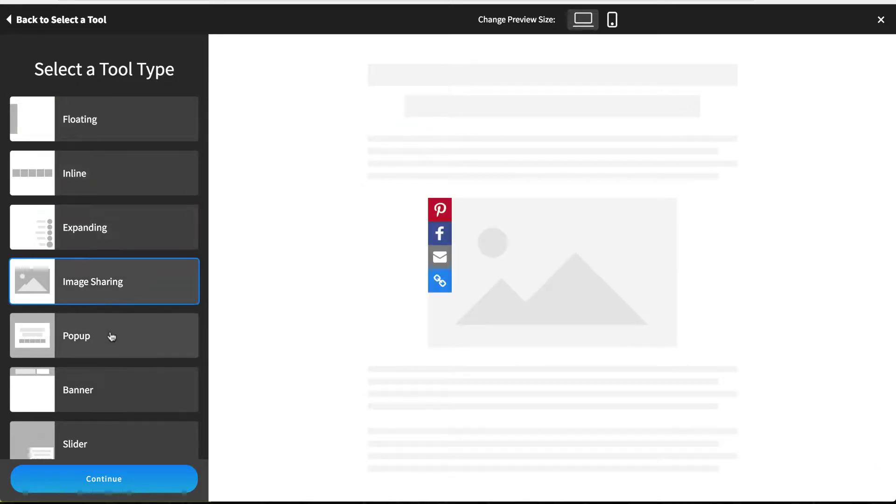
click(112, 337)
click(92, 120)
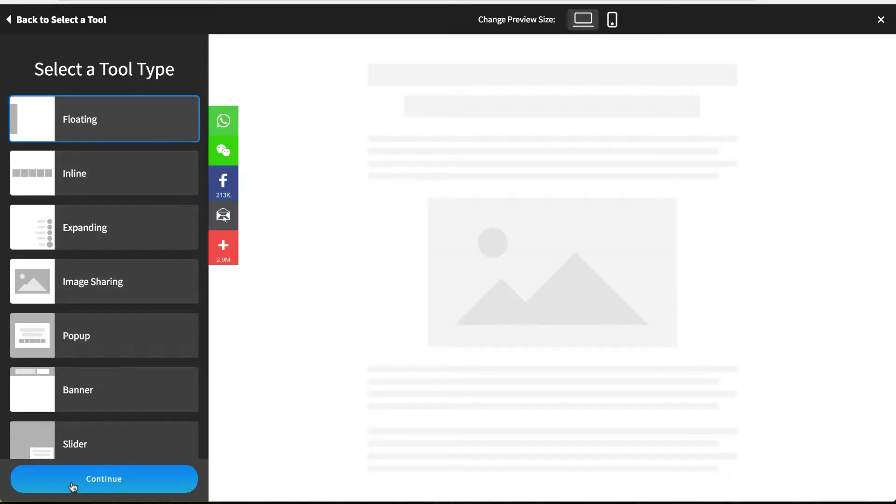
- Pick sharing services manually, adding LinkedIn and placing it above AddThis
click(73, 487)
click(17, 250)
scroll(88, 314, down, 3)
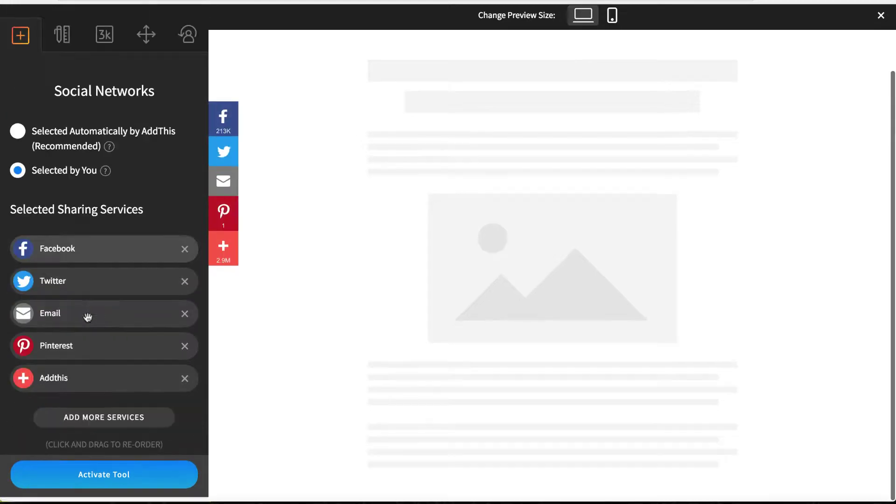
click(84, 425)
click(69, 163)
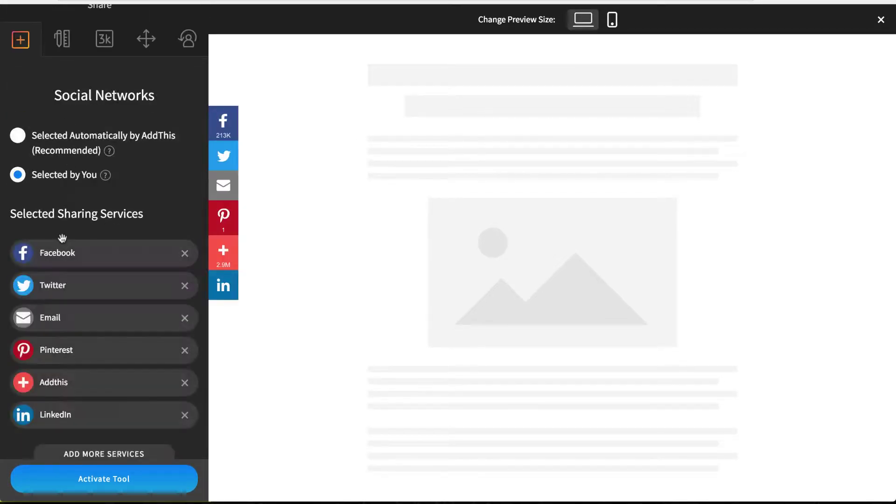
drag(58, 411, 60, 380)
- Set the floating bar's button colour to Black in the Design settings
click(62, 42)
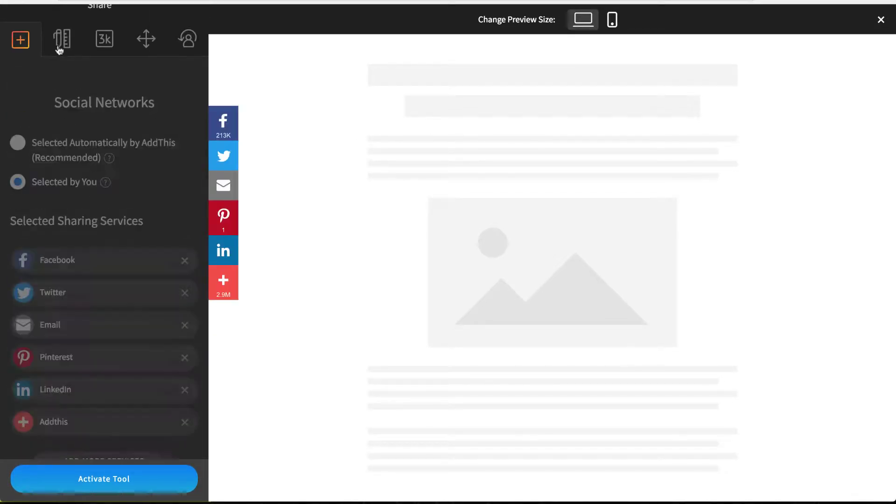
click(87, 259)
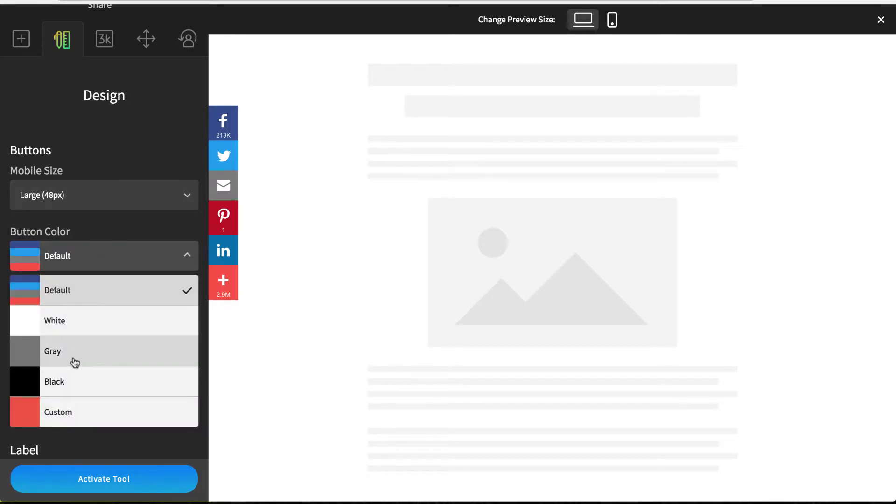
click(70, 382)
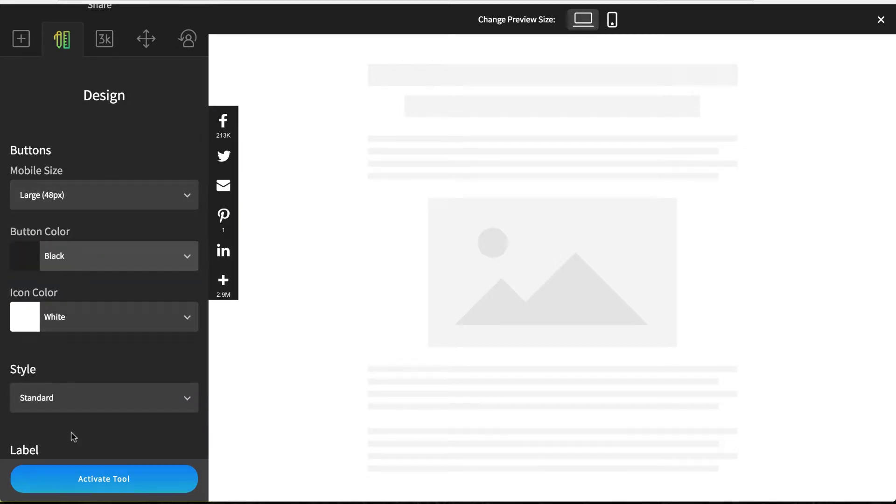
scroll(70, 434, down, 2)
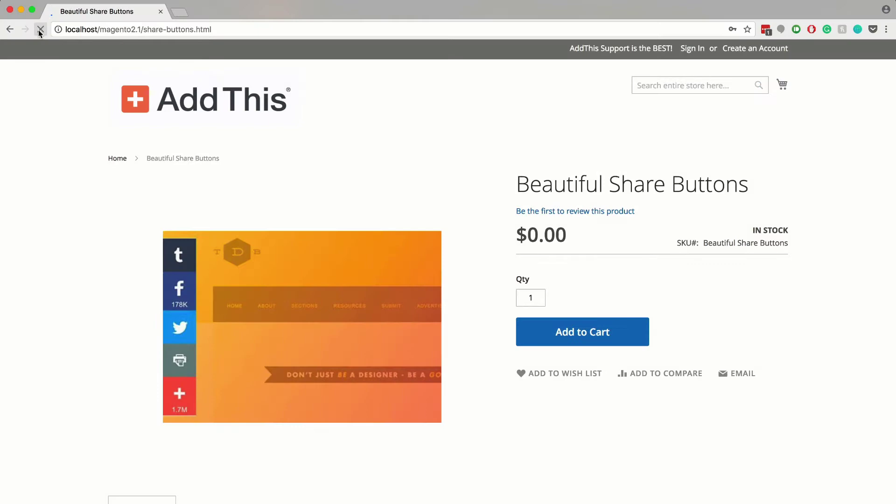
- Reload the Beautiful Share Buttons product page to load the black floating share bar
click(39, 29)
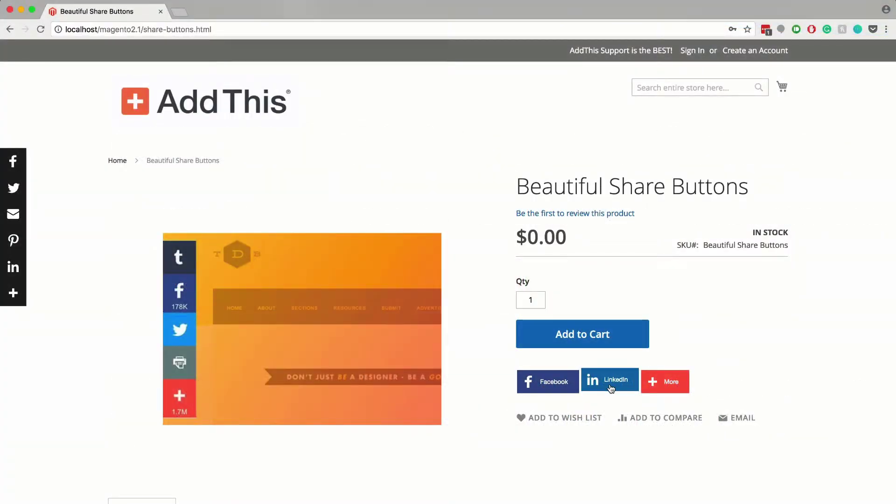
mouse_move(664, 390)
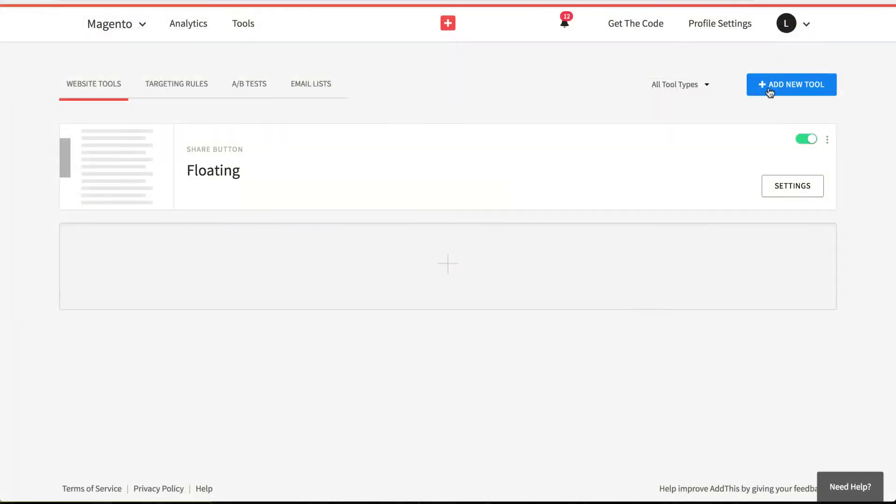
- Create a new Inline Share Buttons tool with services Selected by You
click(770, 90)
click(269, 181)
click(134, 182)
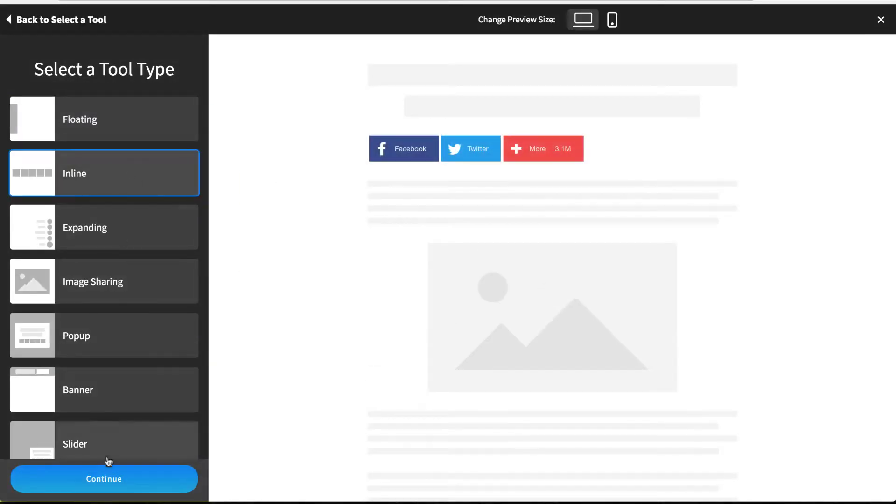
click(103, 479)
click(18, 251)
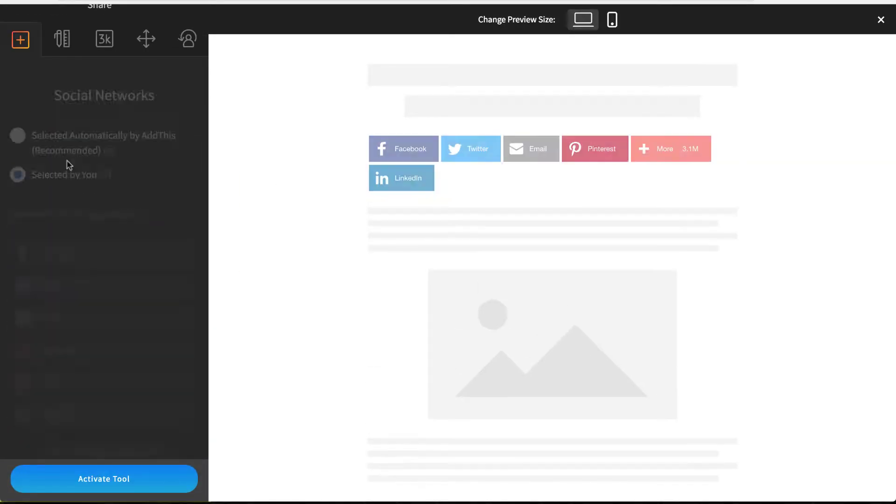
scroll(139, 307, up, 2)
- Give the inline buttons maximum rounded corners, Black colour, hidden network names, and activate
click(64, 116)
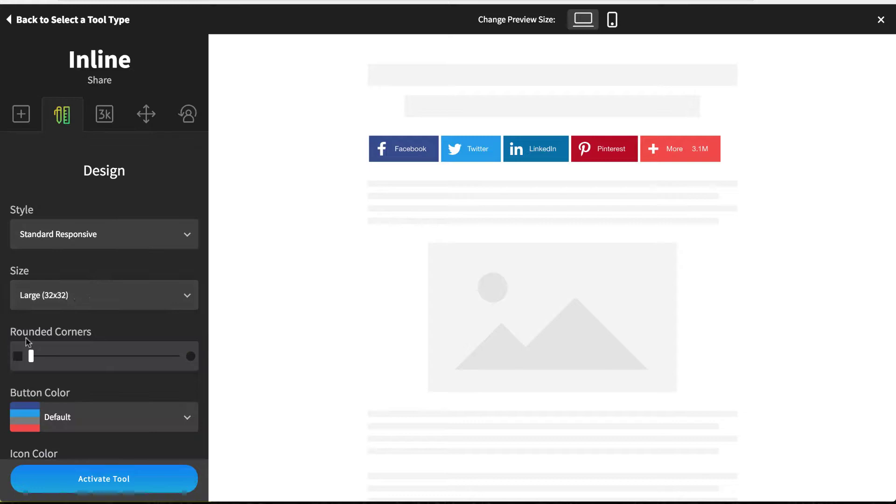
drag(30, 352, 176, 354)
scroll(107, 286, down, 3)
click(108, 299)
click(94, 355)
click(18, 431)
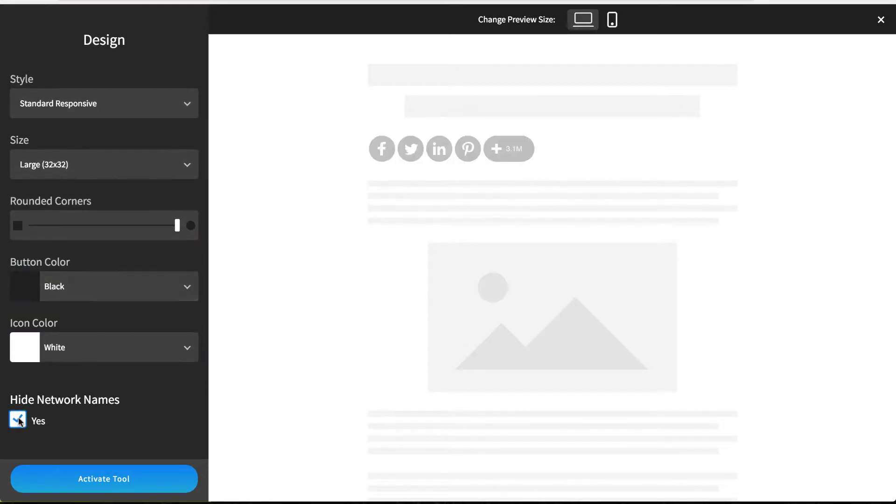
click(108, 478)
- Copy the inline share buttons code from the Magento installation steps
click(369, 279)
scroll(411, 395, down, 15)
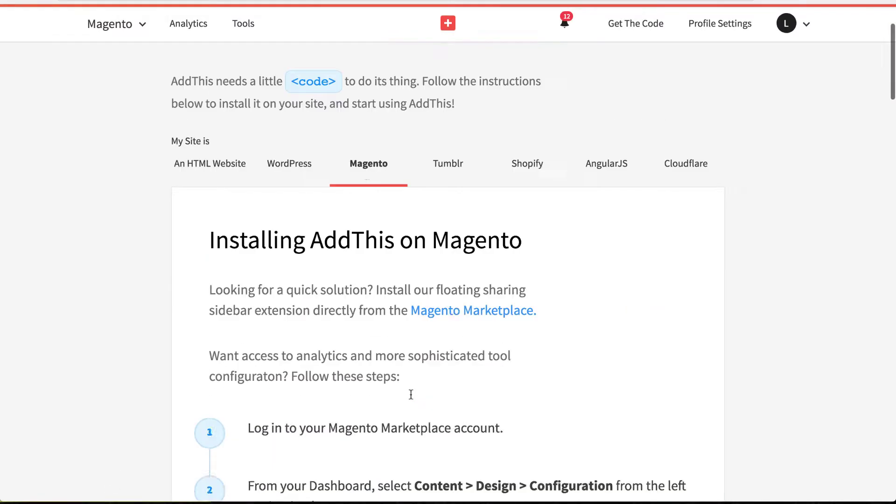
scroll(411, 394, down, 10)
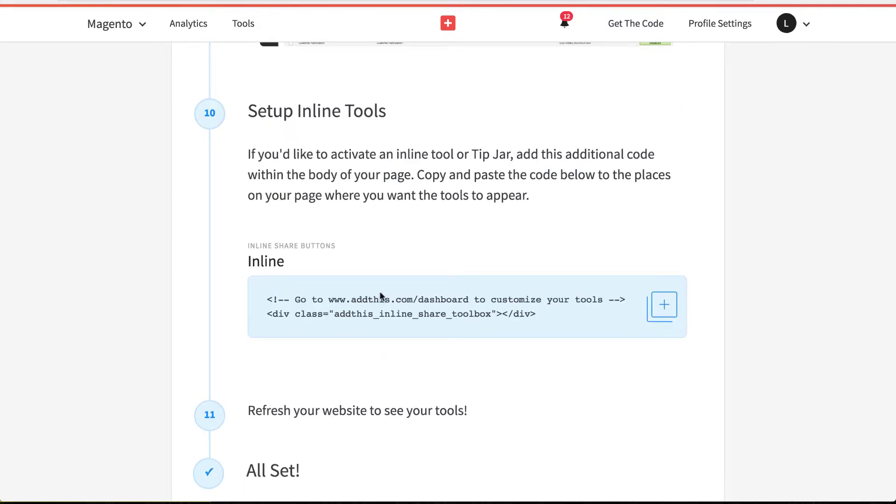
click(663, 305)
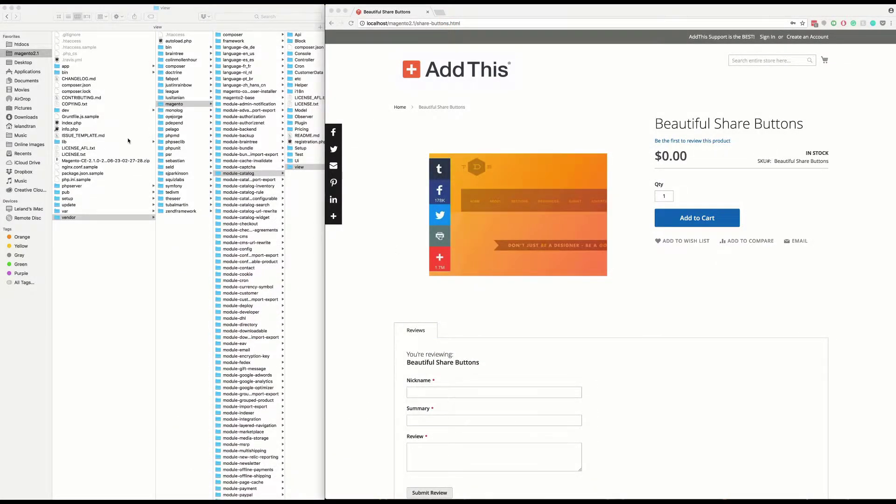
- Open addtocart.phtml from module-catalog/view/frontend/templates/product/view in the code editor
key(Right)
key(Down)
key(Down)
key(Right)
key(Down)
key(Down)
key(Right)
key(Down)
key(Down)
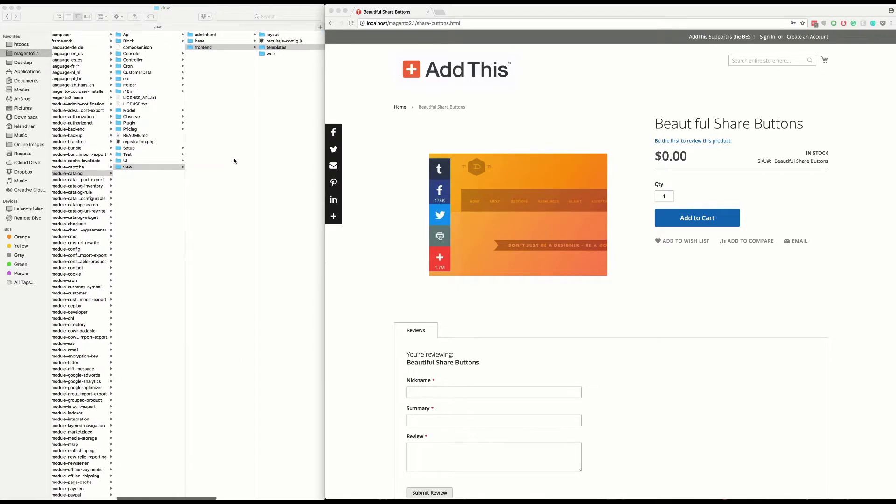
key(Right)
key(Down)
key(Down)
key(Down)
key(Down)
key(Down)
key(Down)
key(Down)
key(Right)
key(Down)
key(Down)
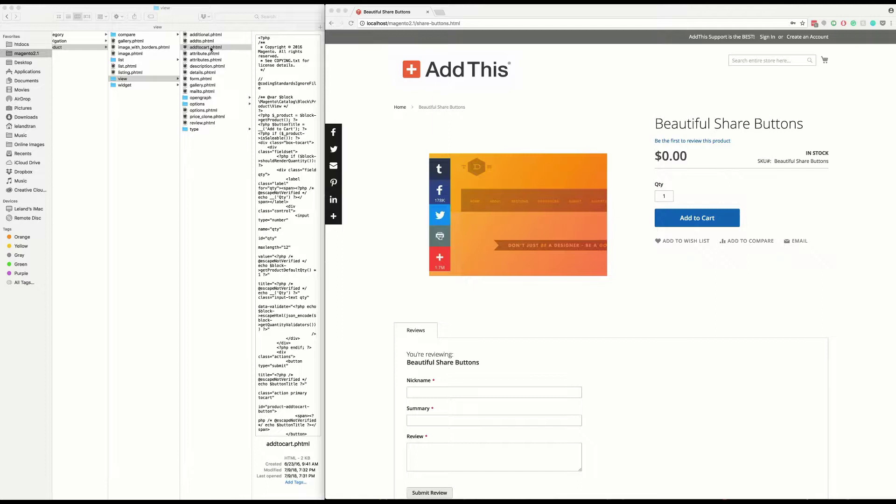
double_click(211, 49)
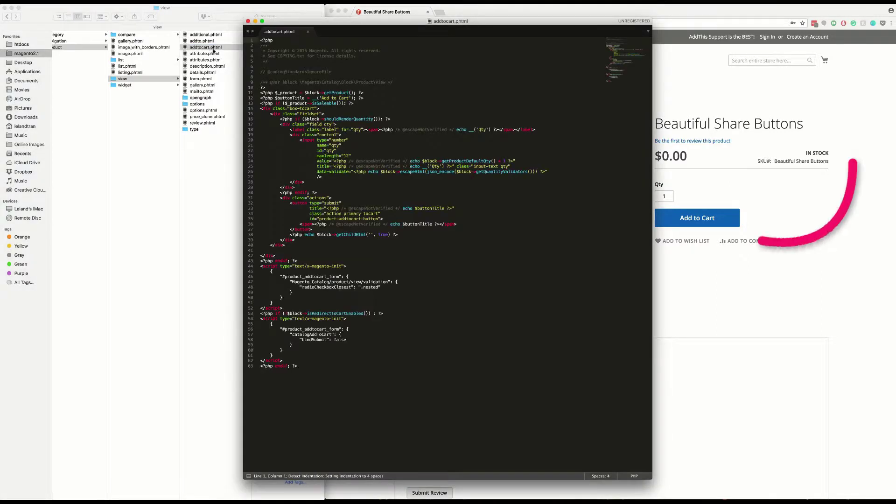
- Paste the AddThis inline div after the form's closing tag, save addtocart.phtml, and return to the store page
click(276, 258)
key(Return)
key(Return)
key(Up)
key(Up)
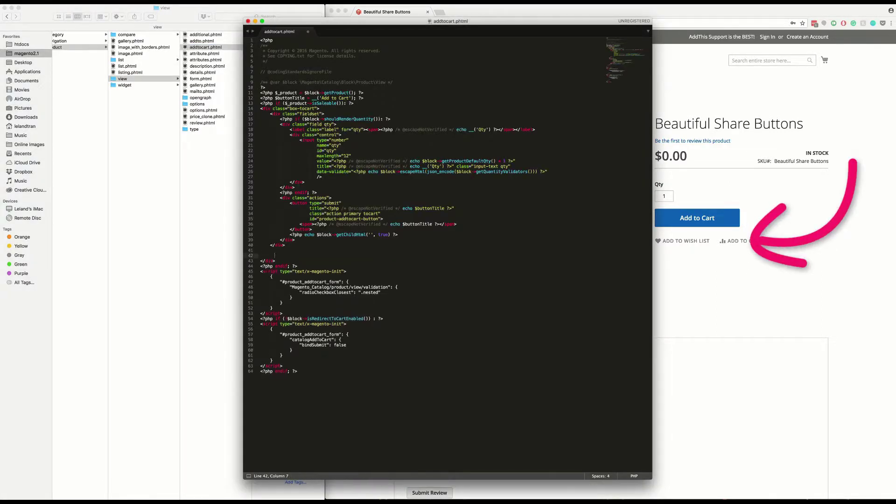
key(super+v)
key(super+s)
click(716, 276)
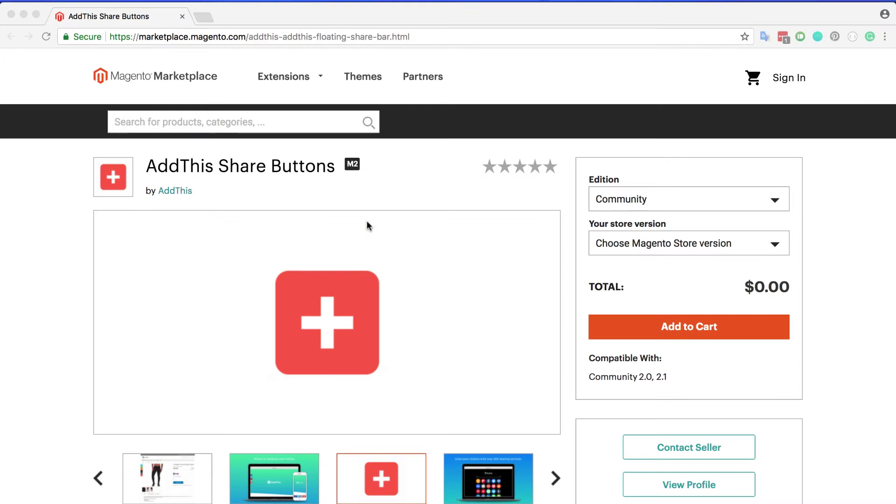
- Scroll down the AddThis Share Buttons Marketplace listing to review its details and tech specifications
scroll(366, 226, down, 5)
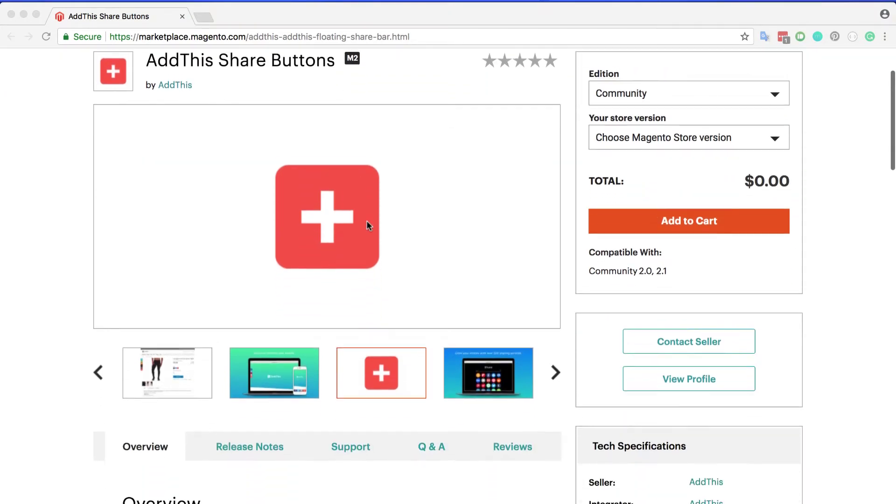
scroll(366, 226, down, 8)
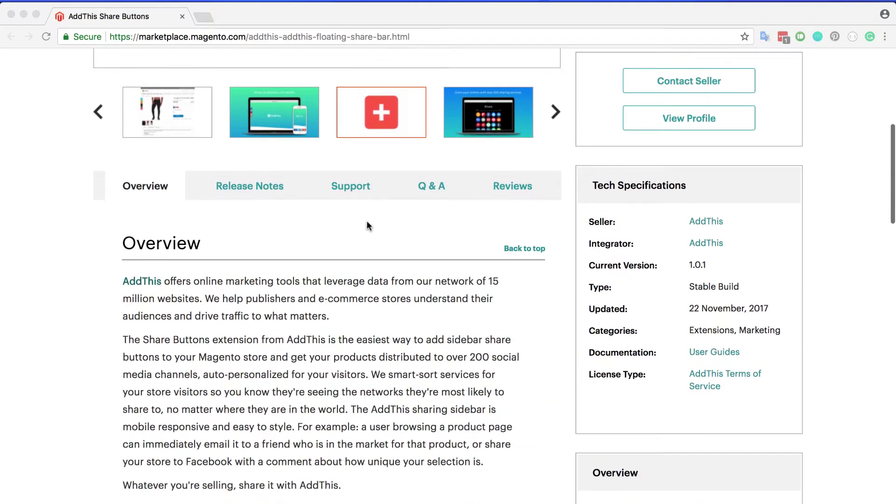
scroll(367, 226, down, 8)
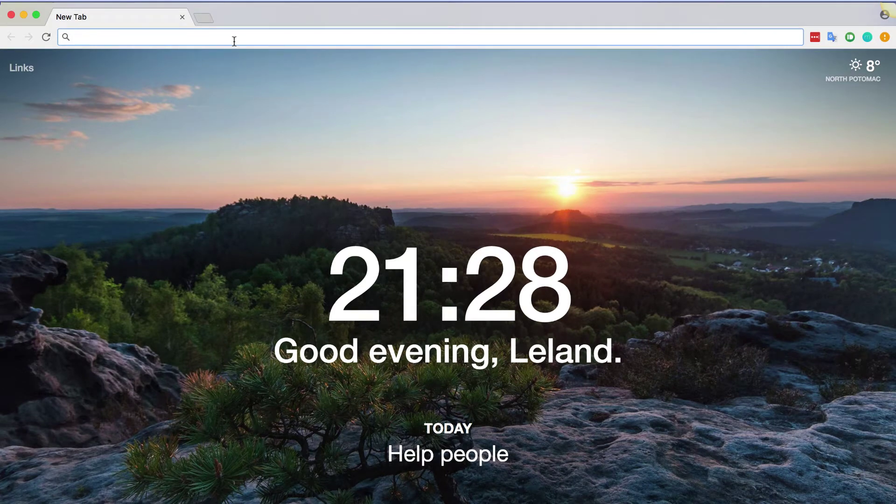
text(www.addthis.com/academy)
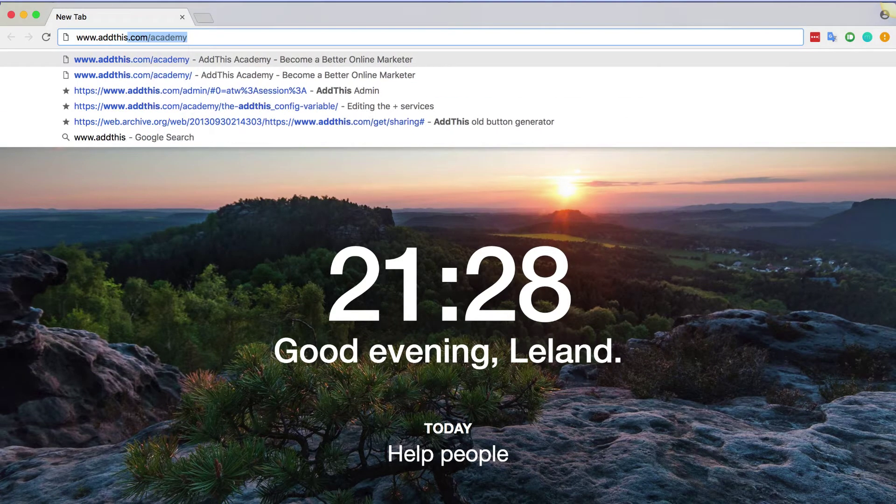
key(Return)
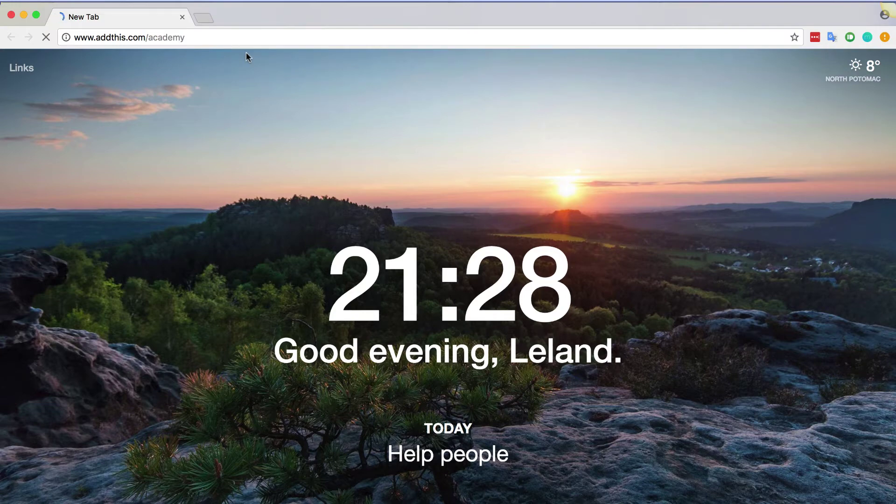
scroll(247, 54, down, 5)
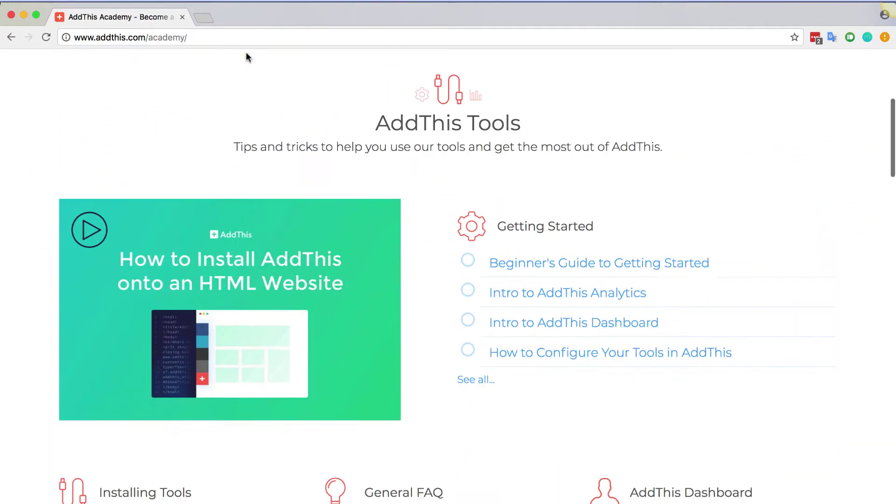
scroll(247, 54, down, 15)
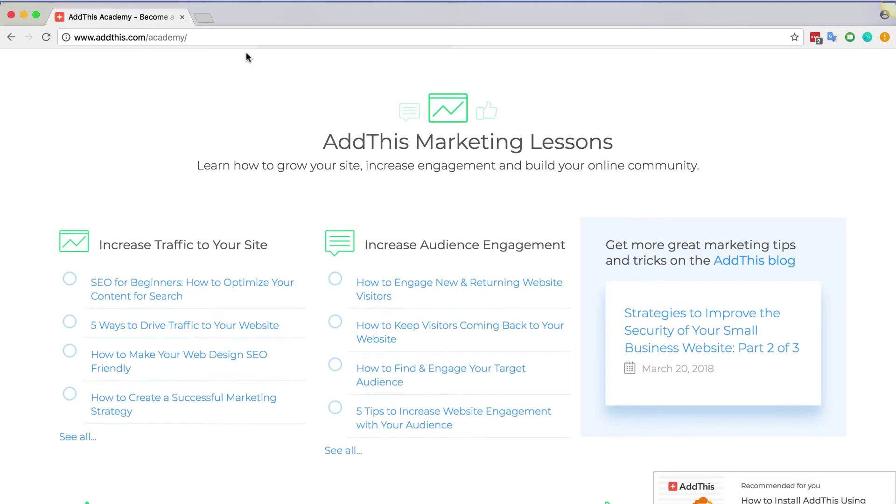